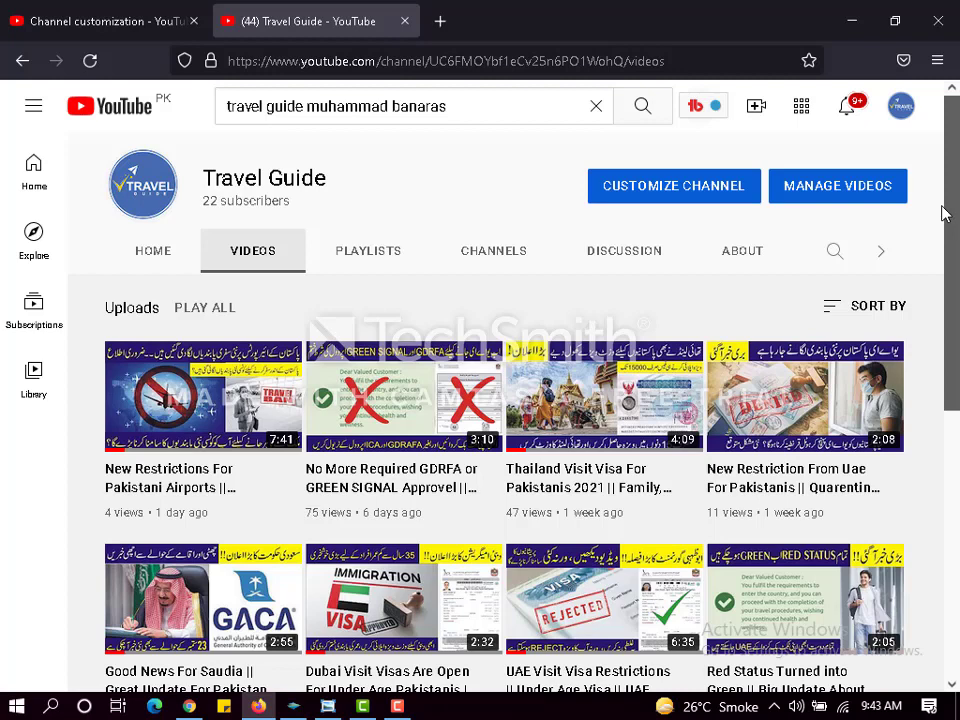
left_click(853, 20)
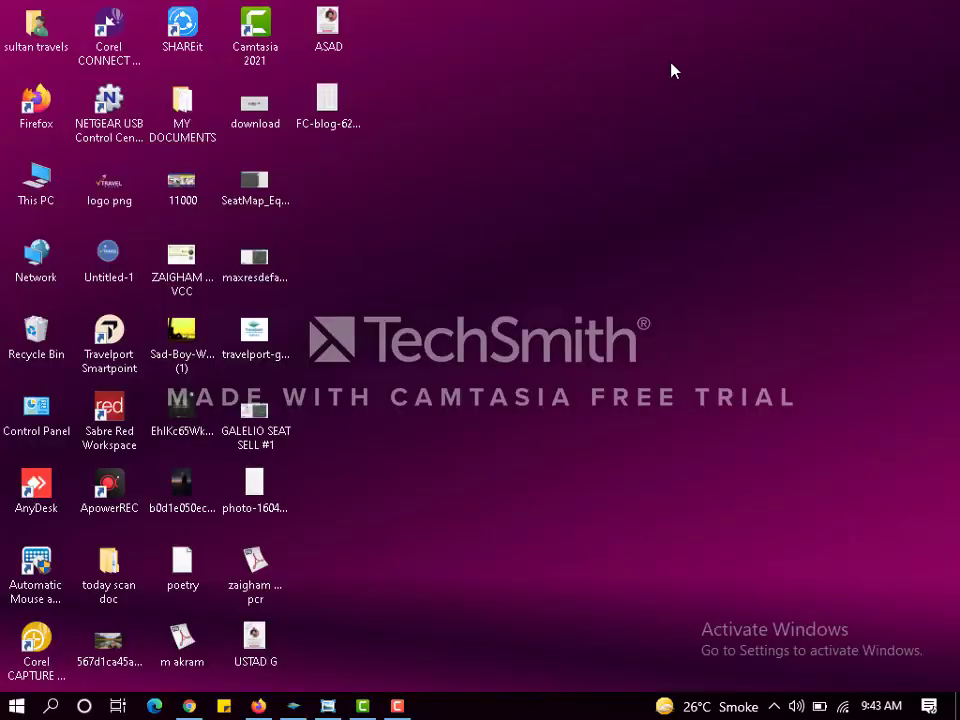
left_click_drag(728, 62, 765, 298)
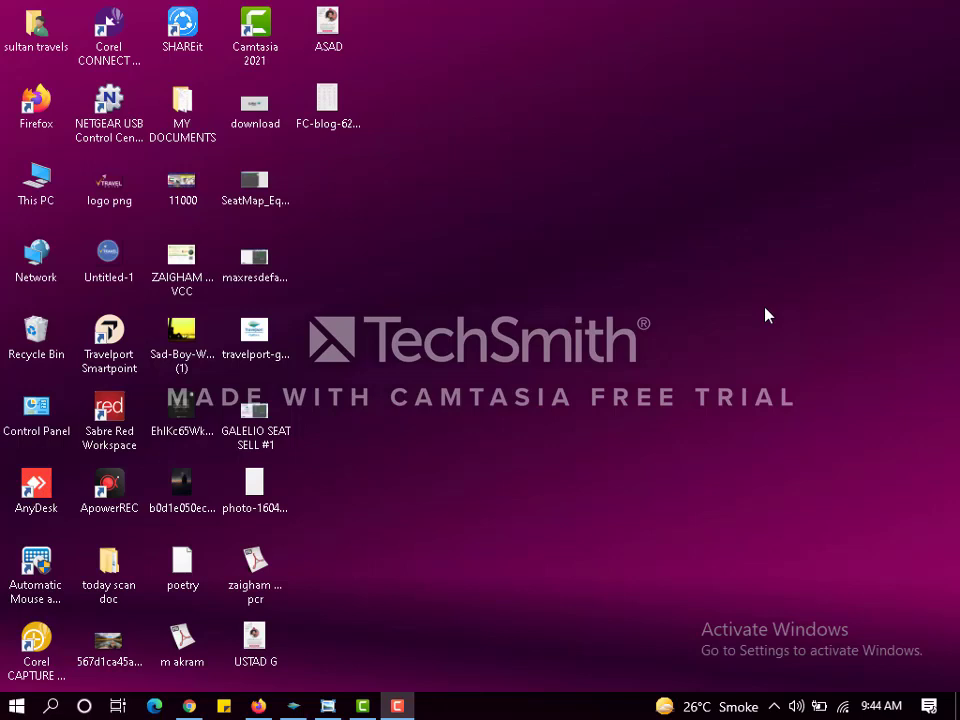
left_click(258, 708)
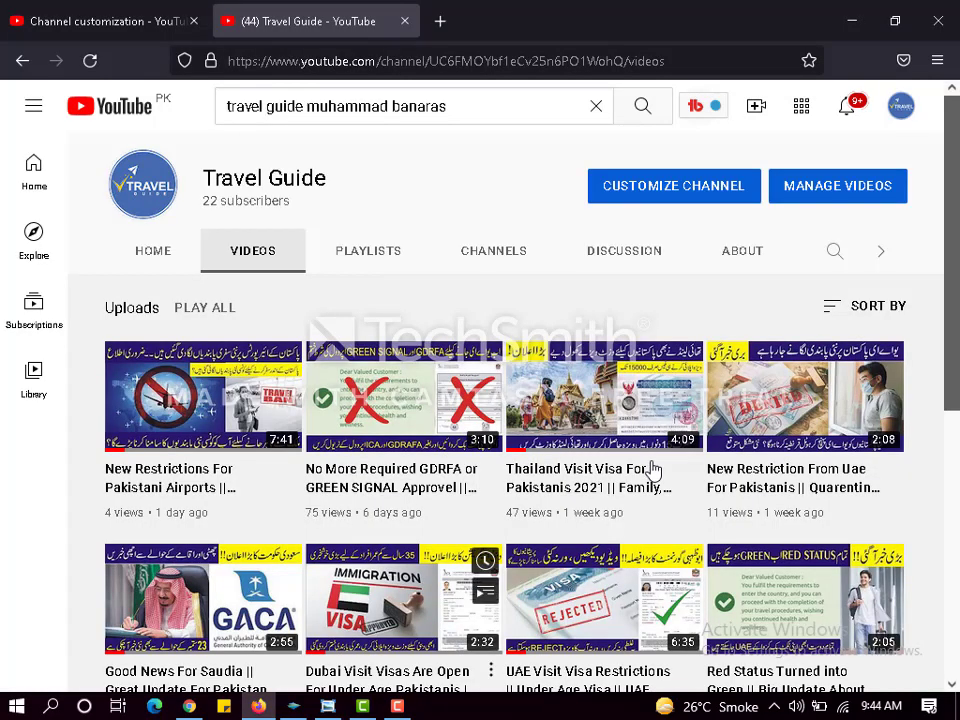
left_click_drag(953, 322, 936, 208)
left_click(853, 21)
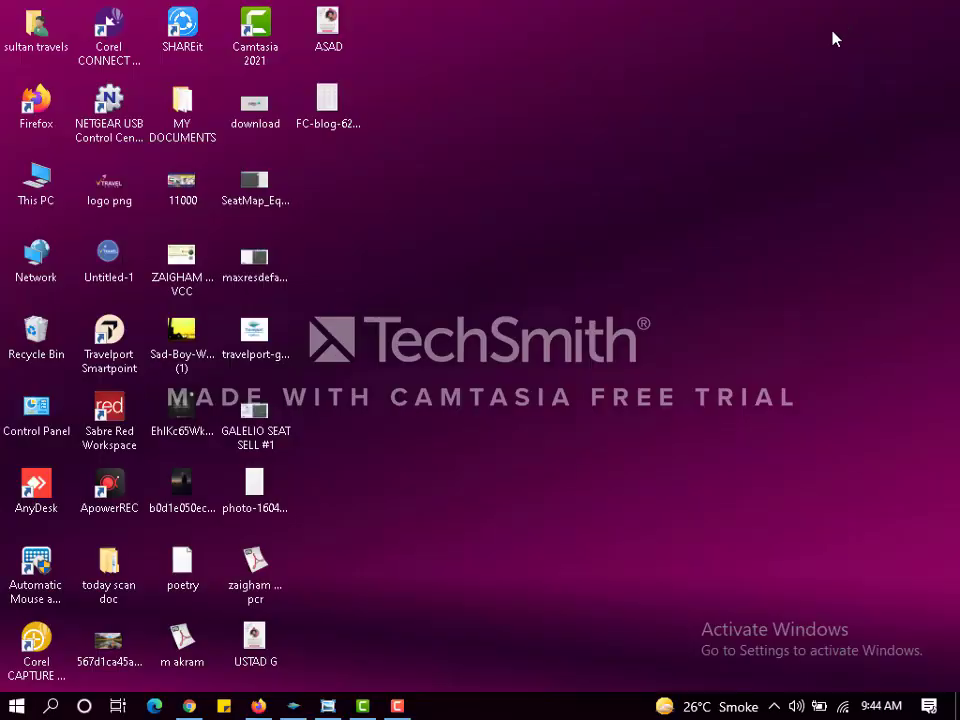
left_click_drag(542, 249, 502, 156)
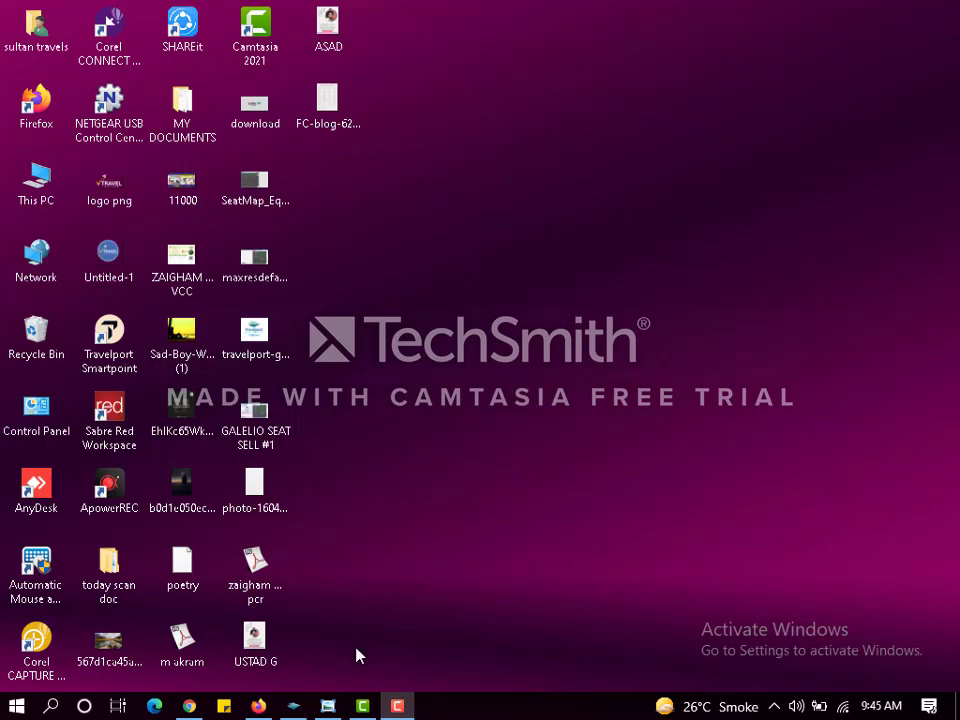
- Review the A to Z code words in the open phonetic code chart image, and minimize the image viewer
left_click(328, 706)
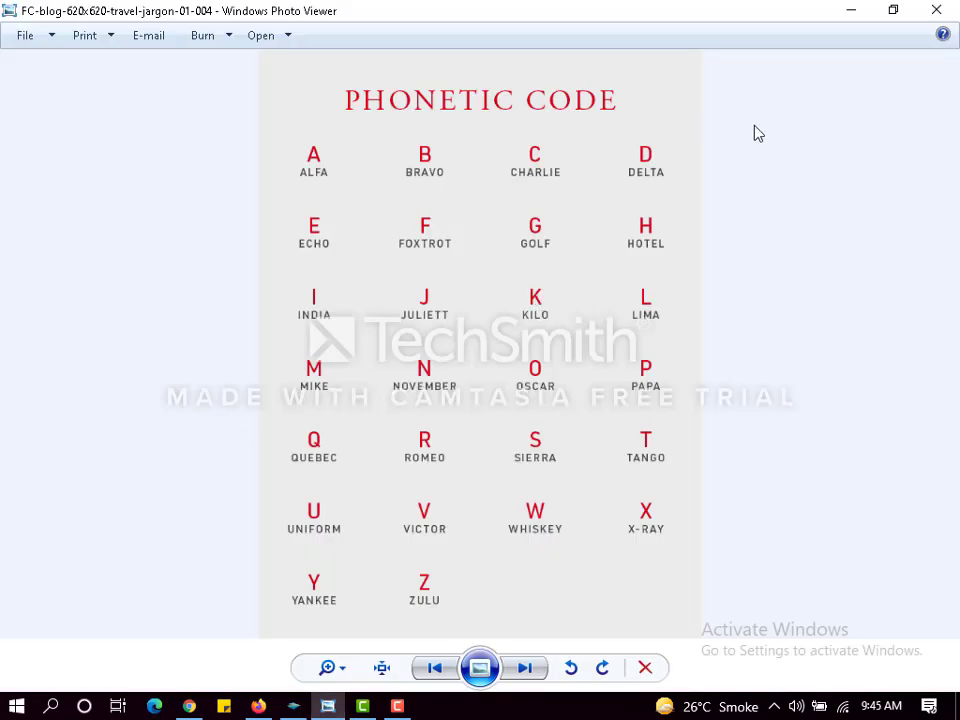
left_click_drag(724, 212, 889, 628)
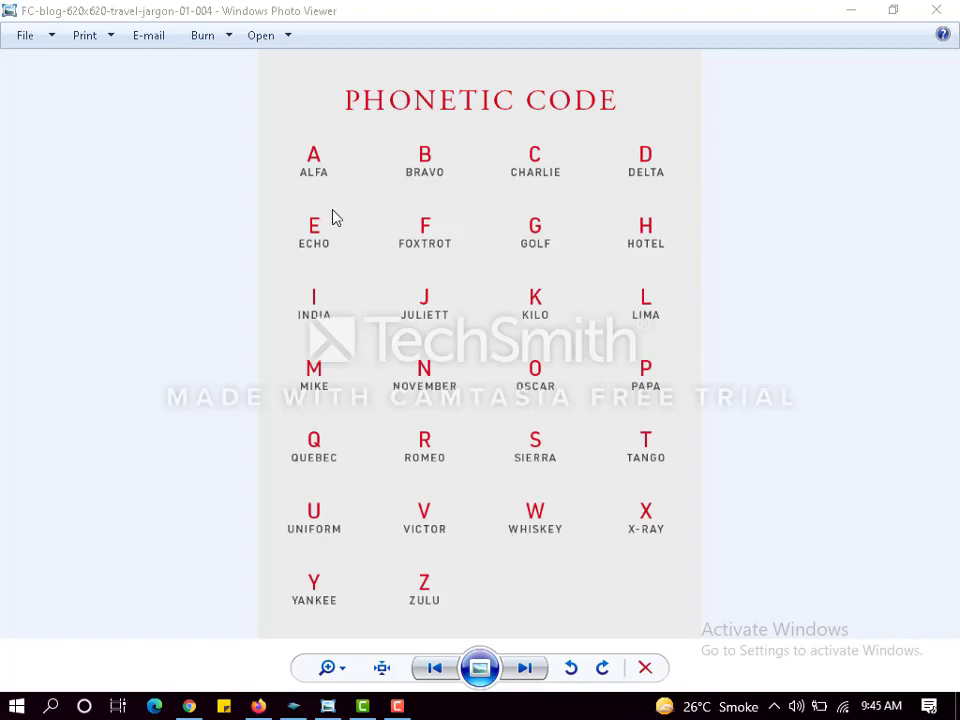
left_click(434, 209)
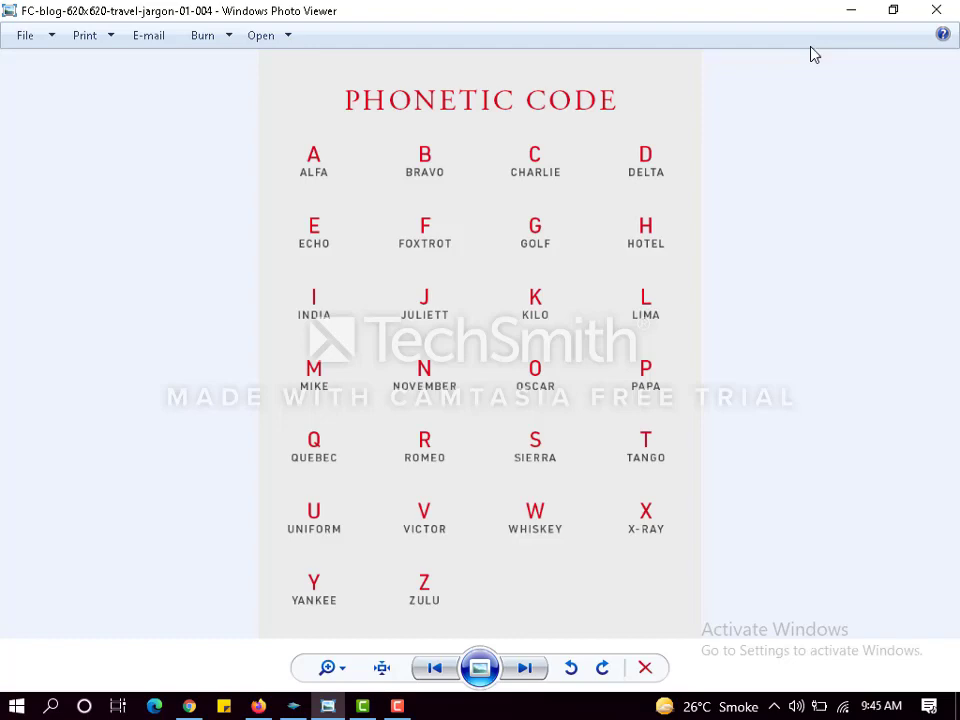
left_click(846, 10)
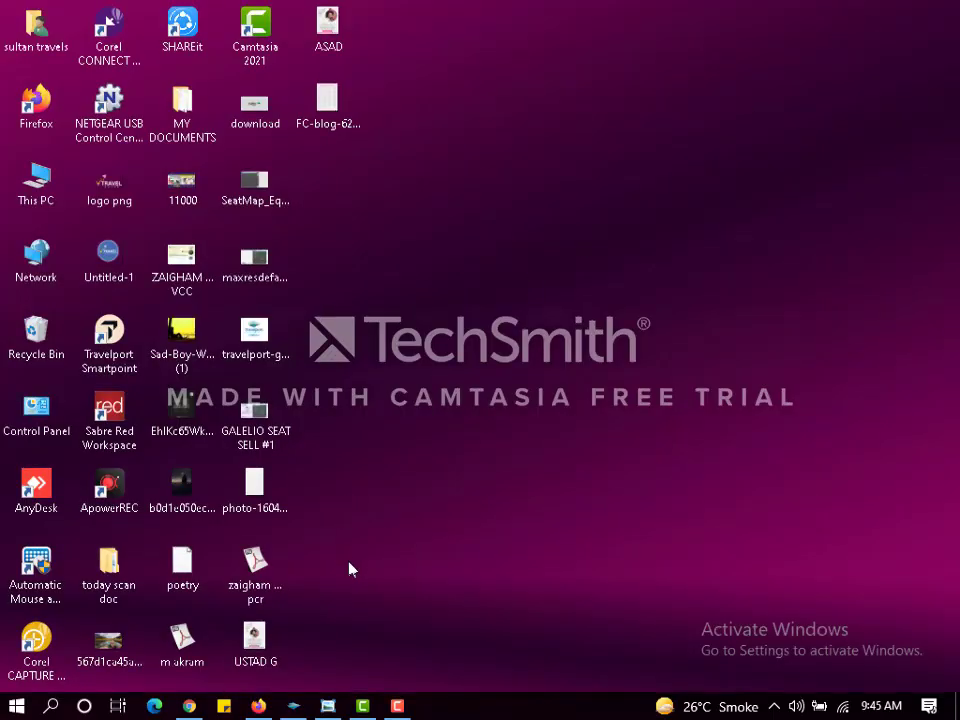
- Switch to Travelport Smartpoint and request Islamabad to Dubai availability for 23 October with the entry A23OCTISBDXB
left_click(292, 707)
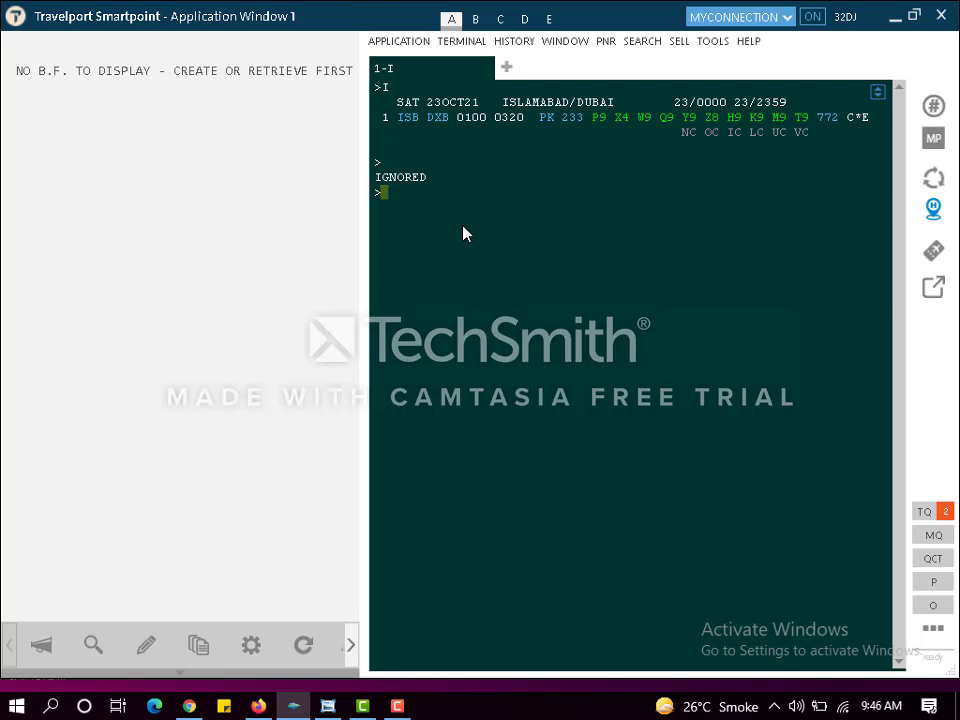
type("A")
type("23")
type("OCT")
type("ISB")
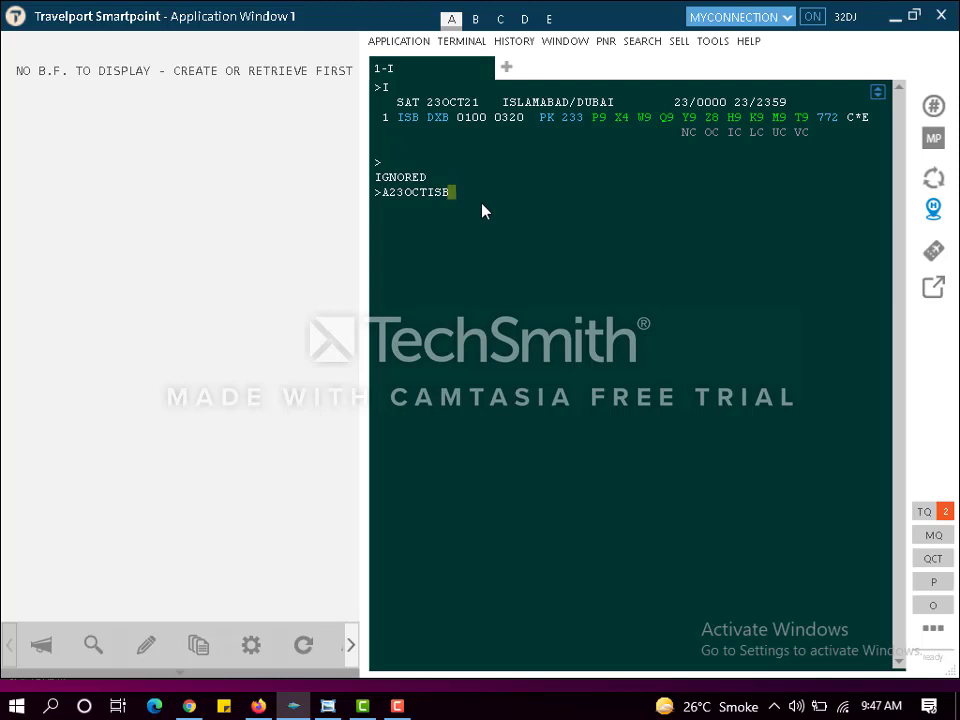
type("DXB")
key("Return")
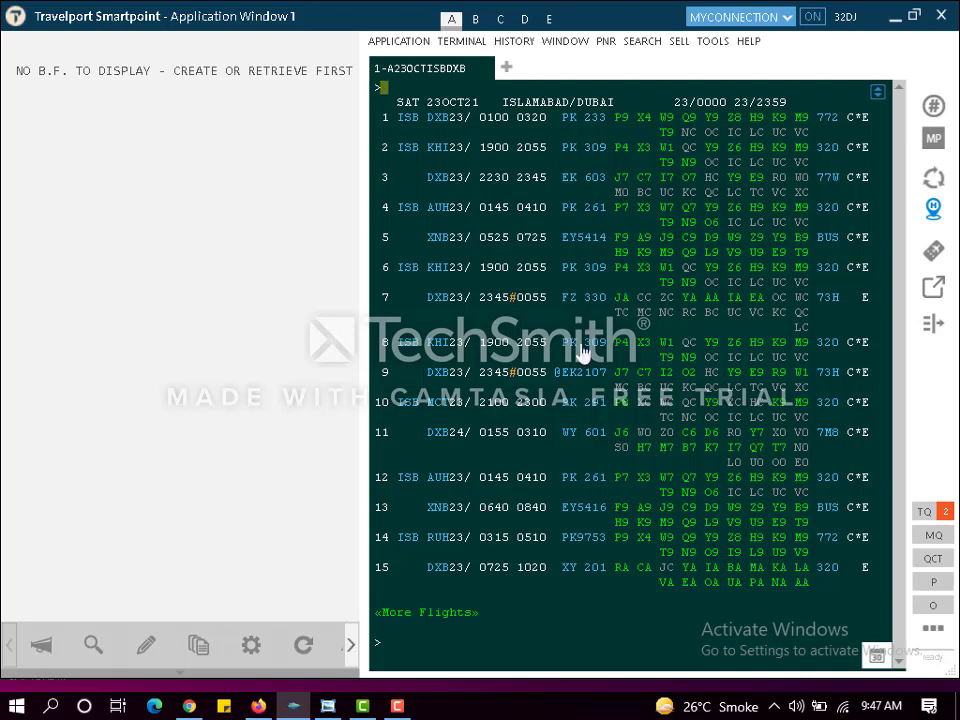
- Examine the date and route in the availability header and the numbered flight lines, especially line 1
left_click(456, 665)
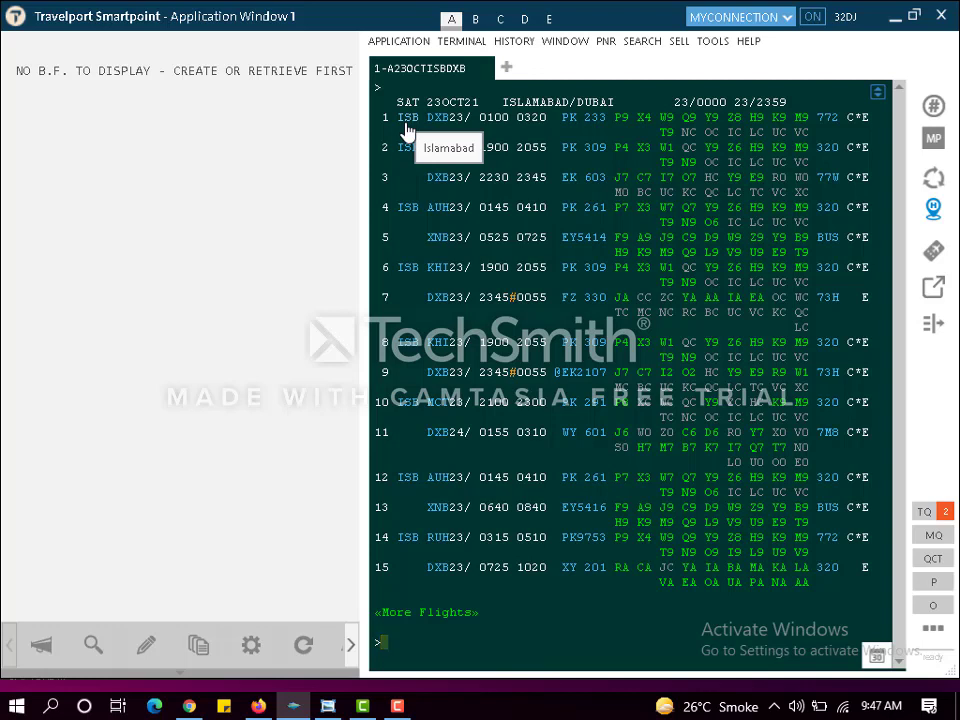
left_click_drag(403, 106, 476, 106)
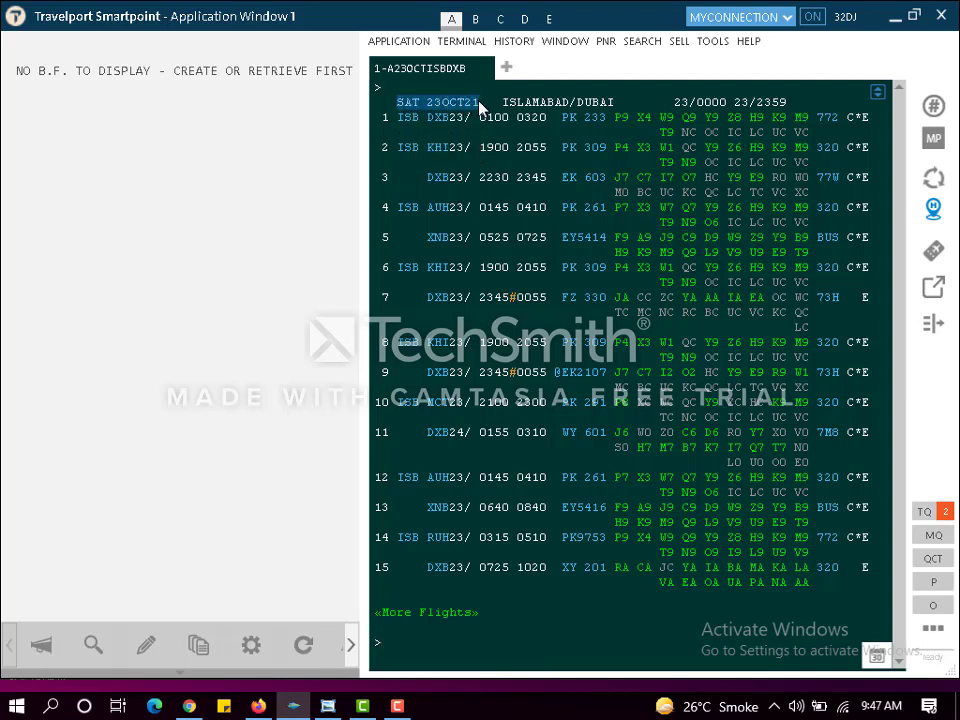
left_click(426, 105)
left_click_drag(427, 104, 457, 104)
left_click(400, 105)
left_click_drag(505, 104, 620, 108)
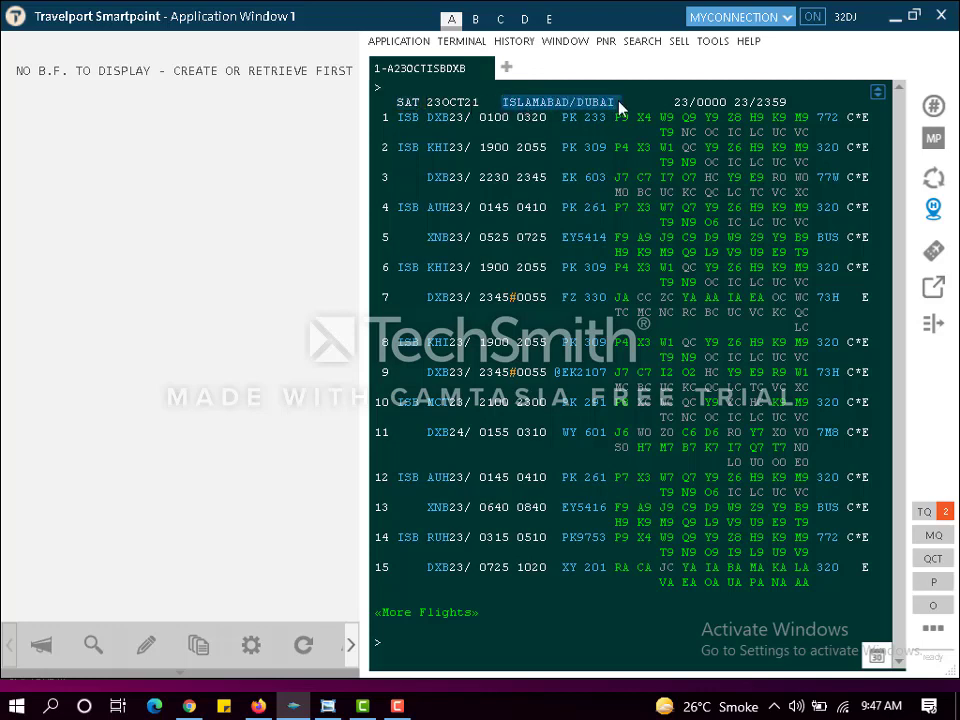
left_click(632, 105)
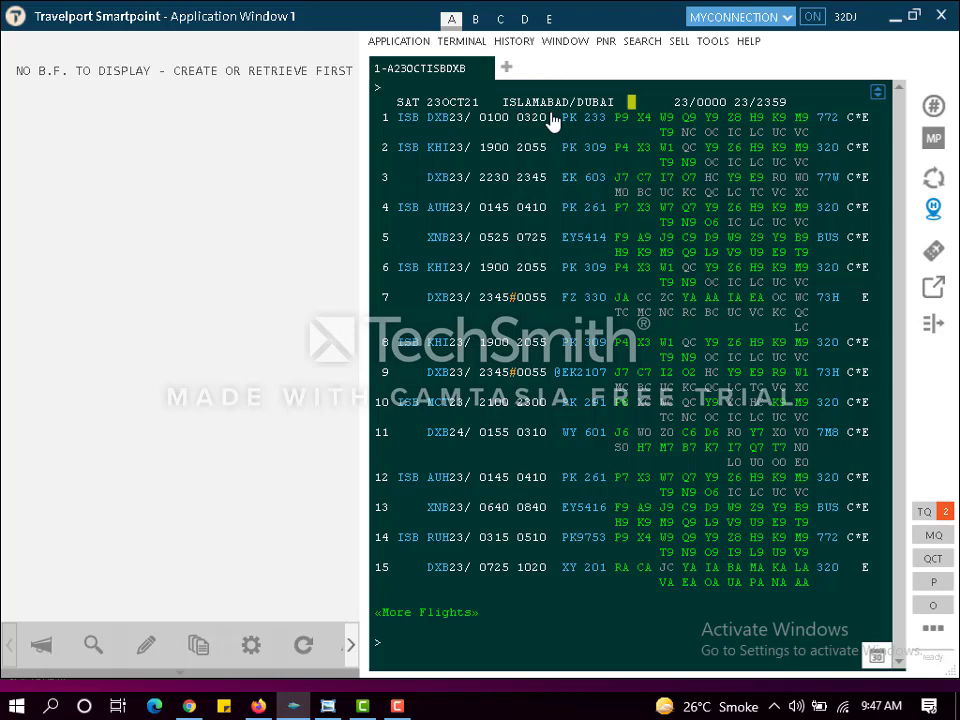
left_click(385, 119)
left_click_drag(388, 196, 385, 521)
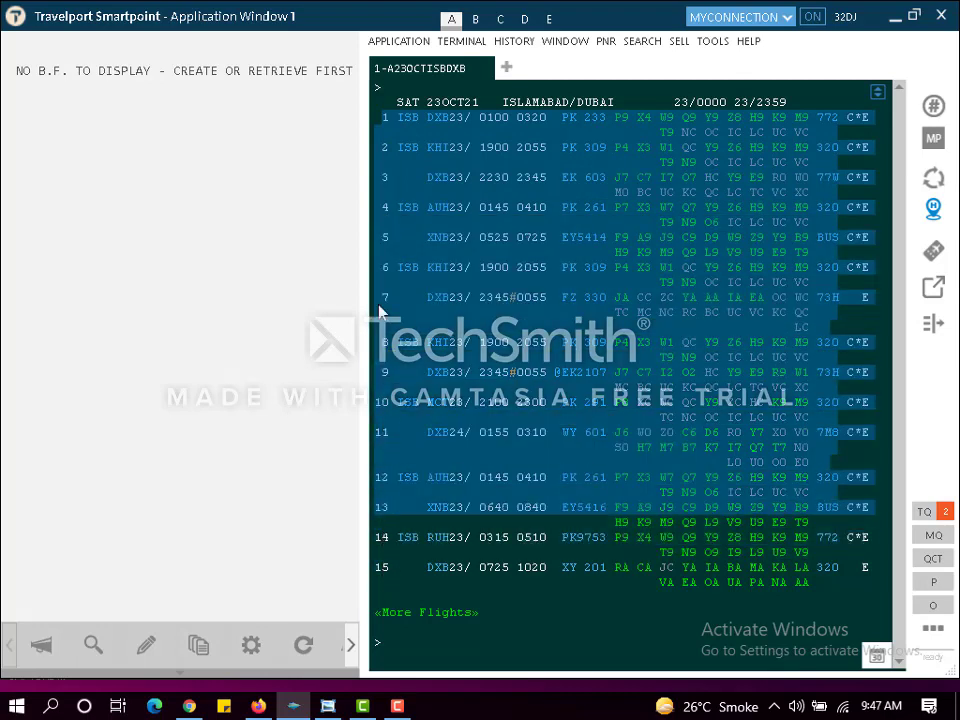
left_click(393, 188)
left_click_drag(386, 122, 866, 128)
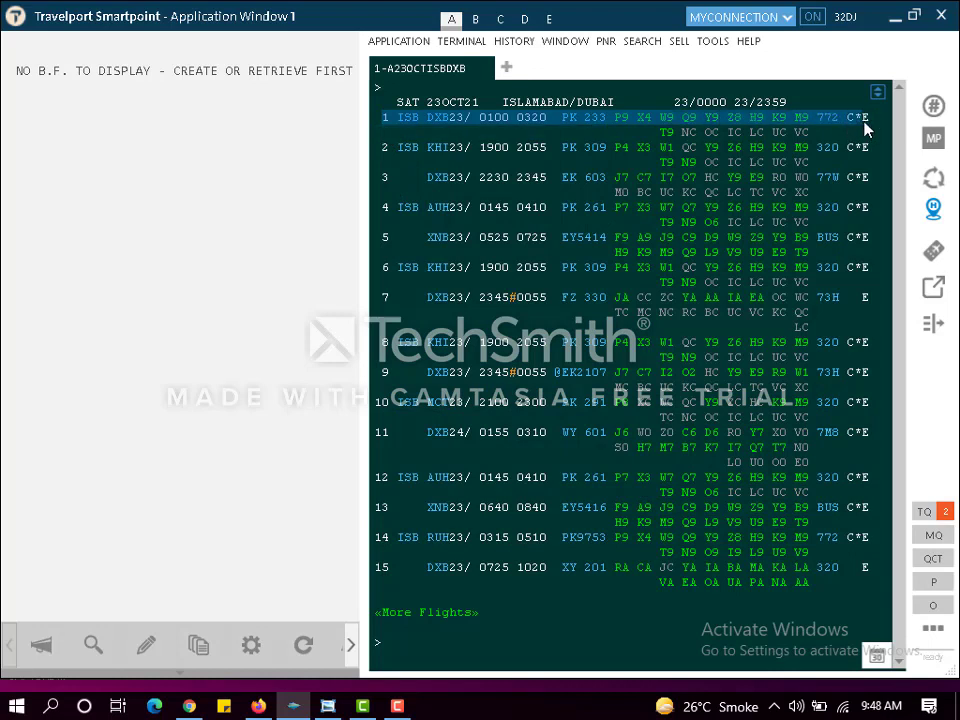
left_click(474, 104)
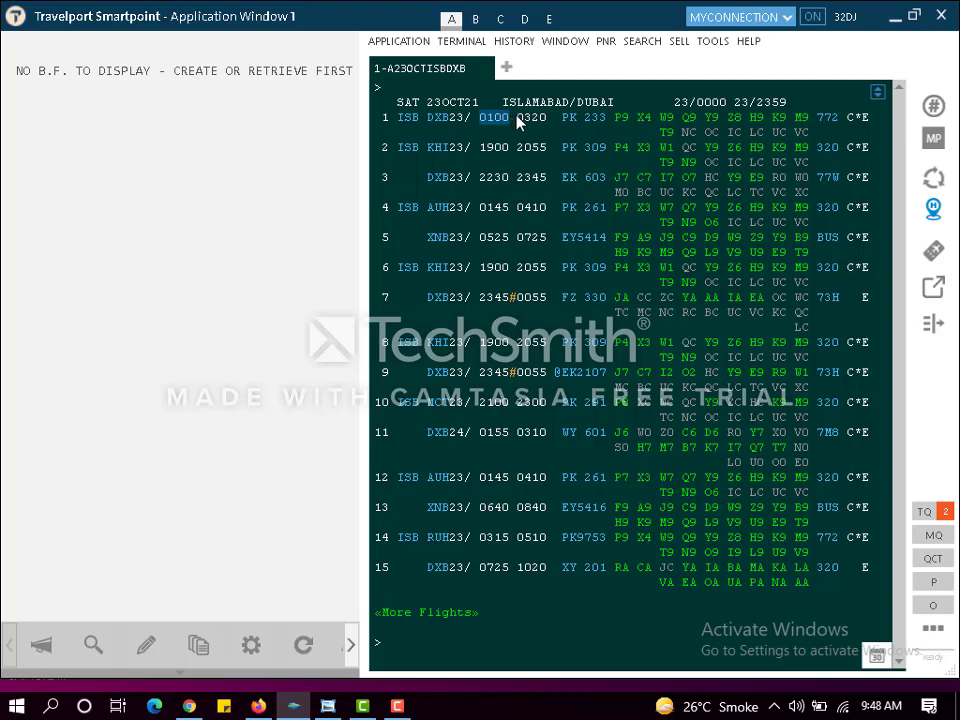
- Examine the departure and arrival times, flight number and open and closed booking classes of the first flight
left_click_drag(517, 120, 541, 123)
left_click(517, 120)
left_click(488, 120)
left_click_drag(510, 120, 519, 122)
left_click(521, 121)
left_click(554, 123)
mouse_move(593, 128)
left_click_drag(771, 131, 734, 136)
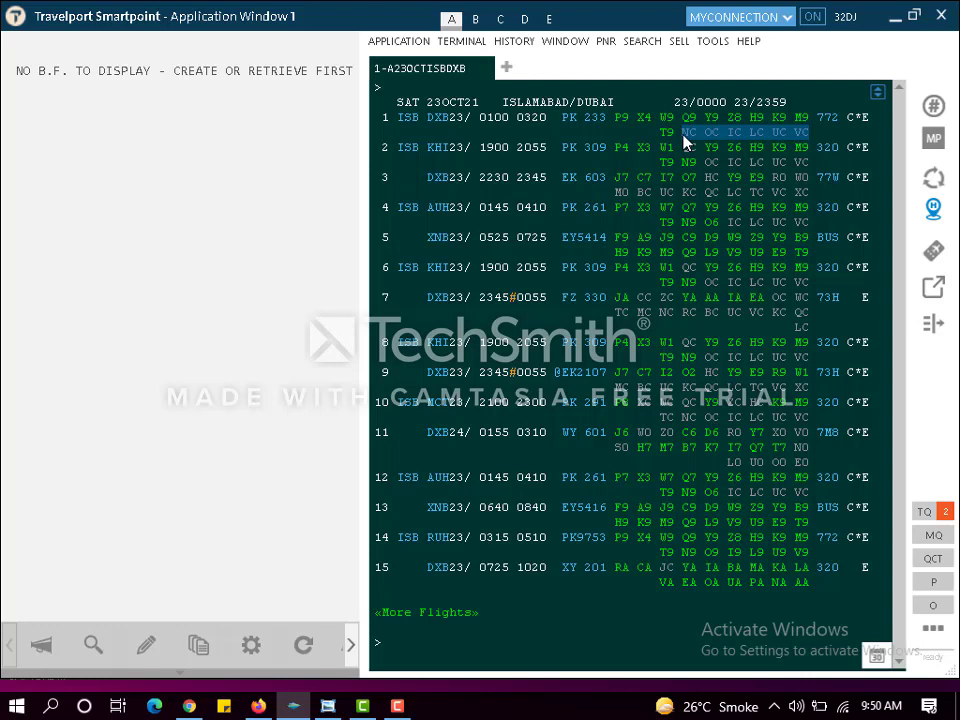
left_click_drag(686, 142, 789, 140)
left_click_drag(748, 140, 668, 140)
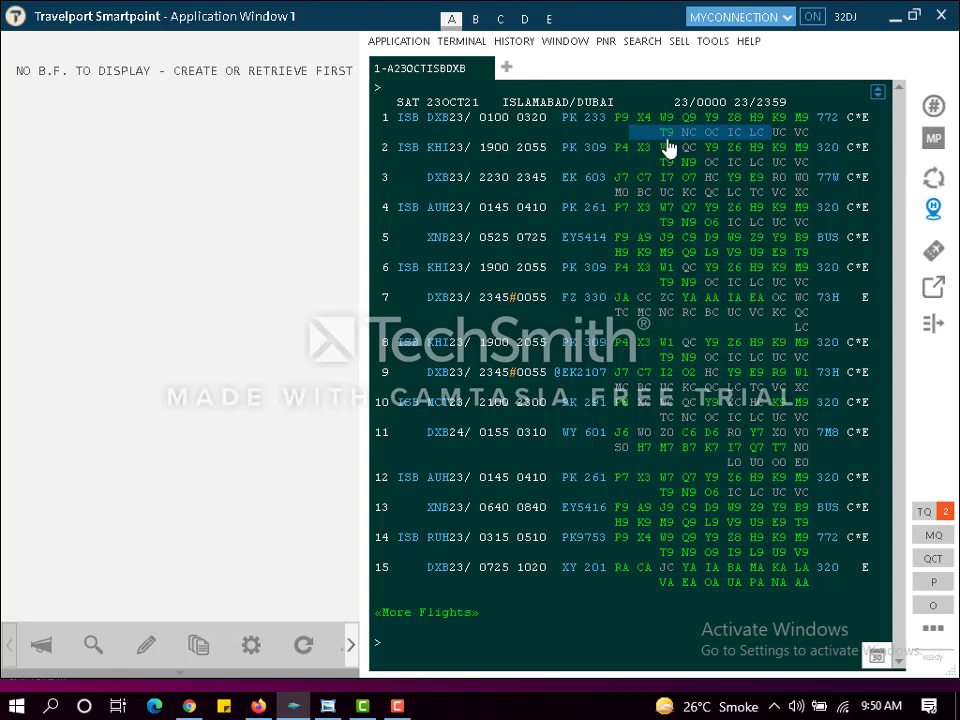
left_click(630, 138)
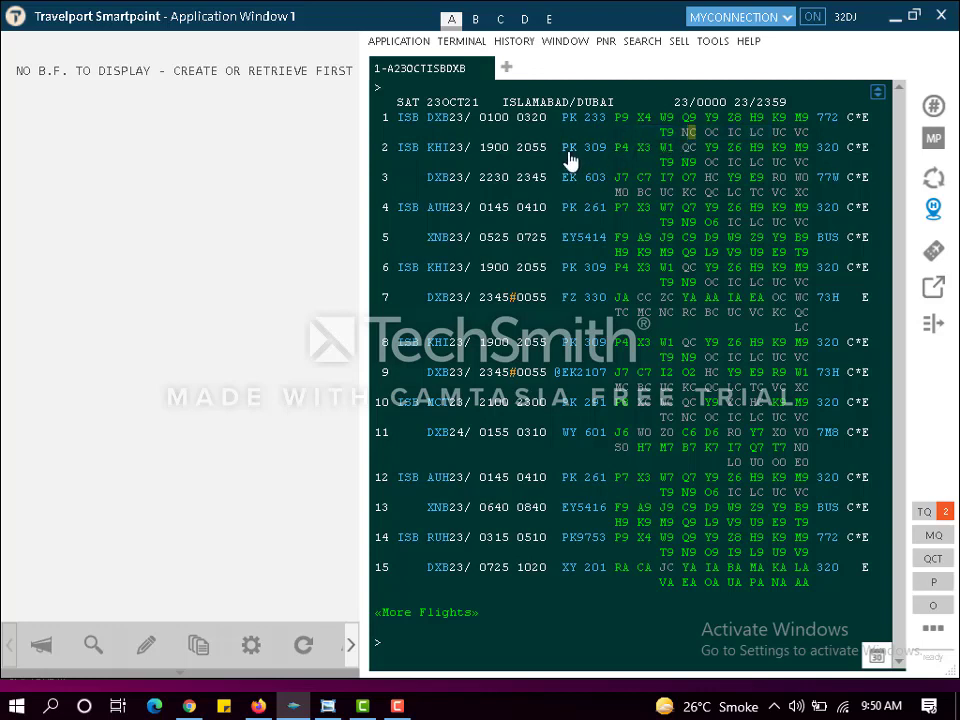
- Check what the carrier and airport codes mean on the connecting flights in lines 2 to 5
mouse_move(569, 153)
mouse_move(442, 160)
mouse_move(438, 186)
mouse_move(569, 187)
mouse_move(437, 248)
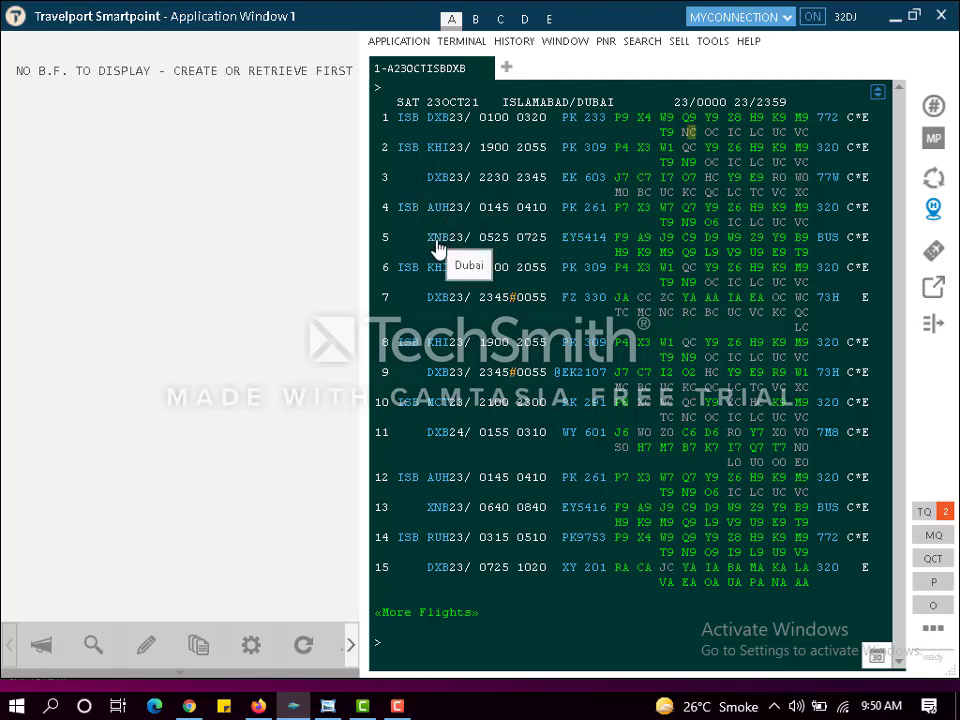
- Restrict the Islamabad to Dubai availability to the airline PK with the entry A23OCTISBDXB*PK and examine the result
left_click(440, 94)
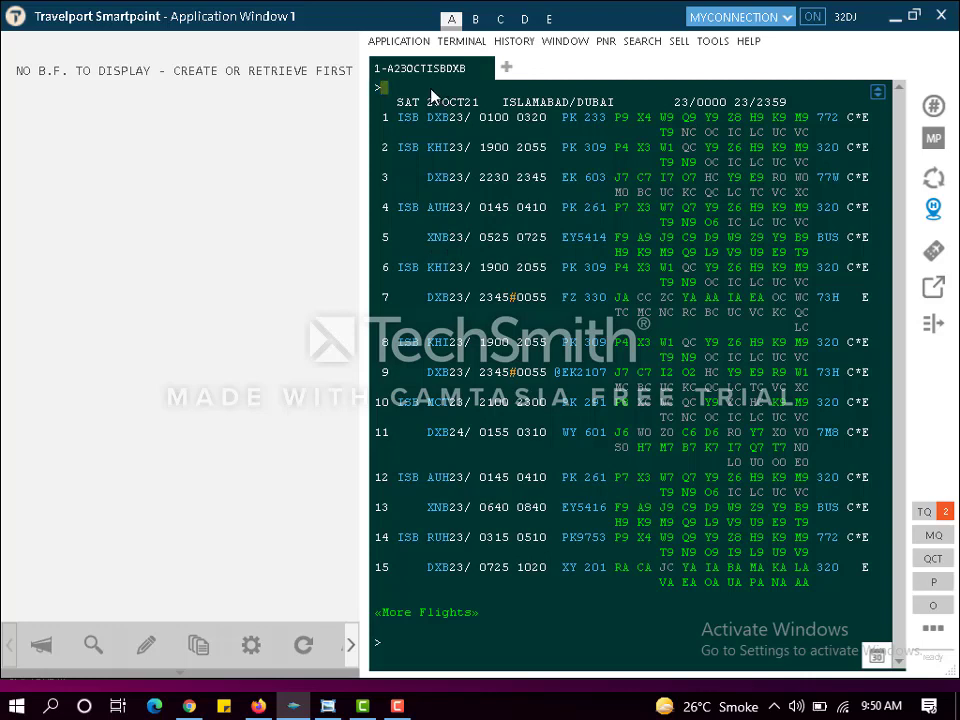
key("alt+Up")
left_click_drag(387, 88, 486, 89)
left_click(486, 89)
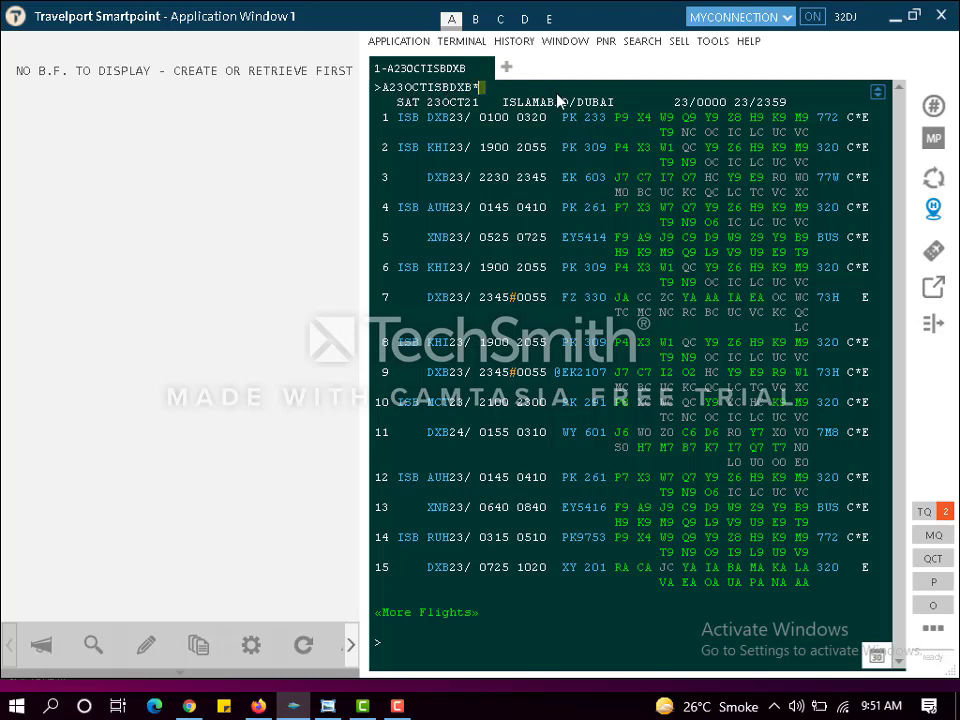
type("*")
type("PK")
key("Return")
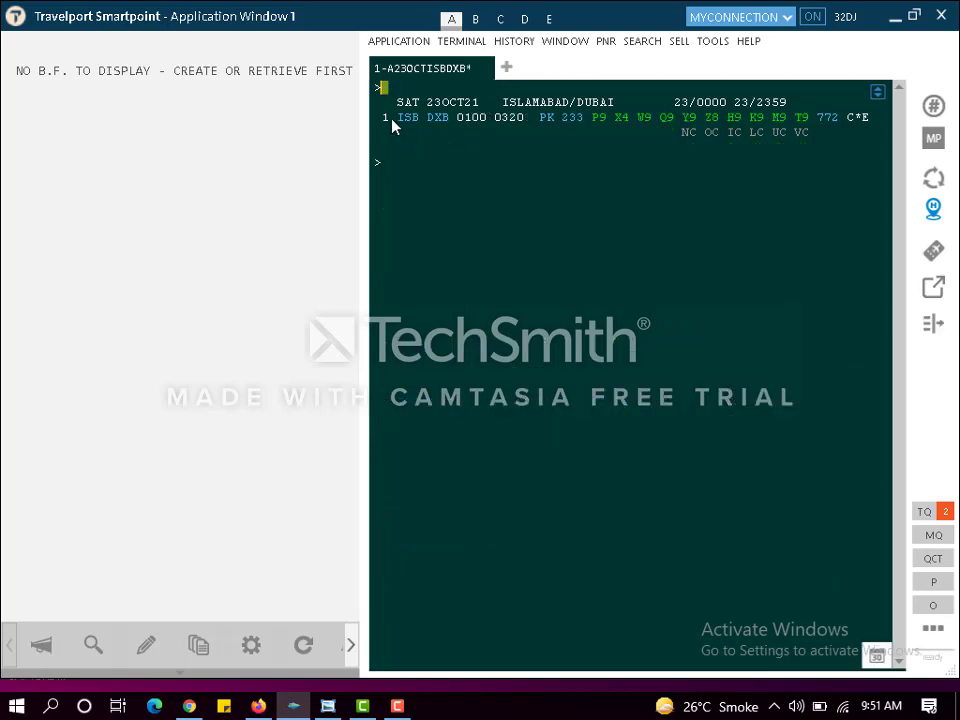
left_click_drag(397, 108, 830, 142)
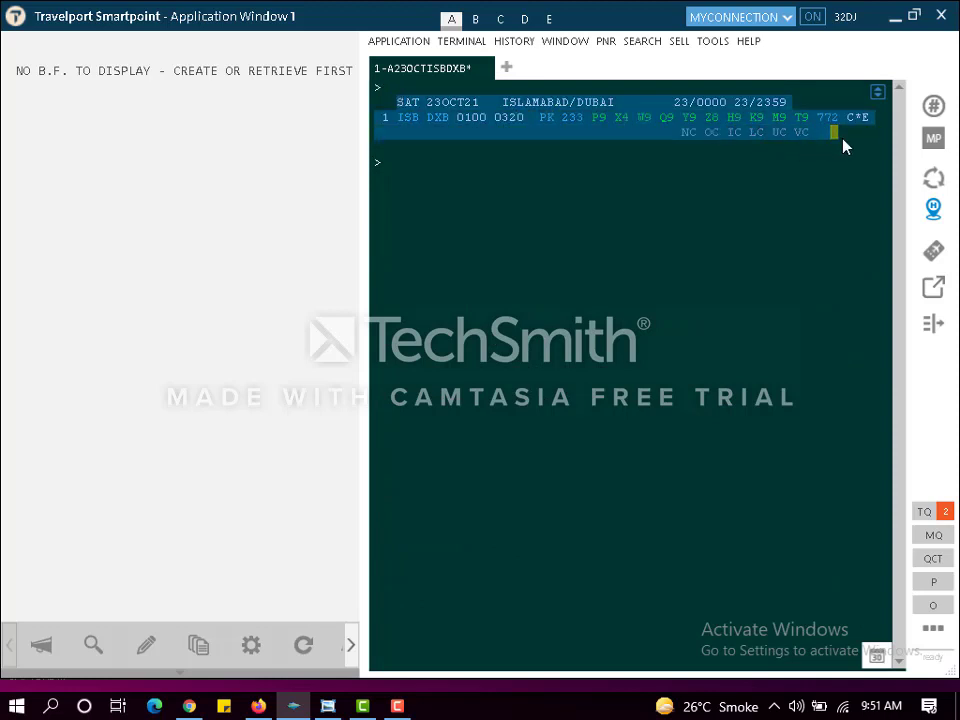
left_click(437, 229)
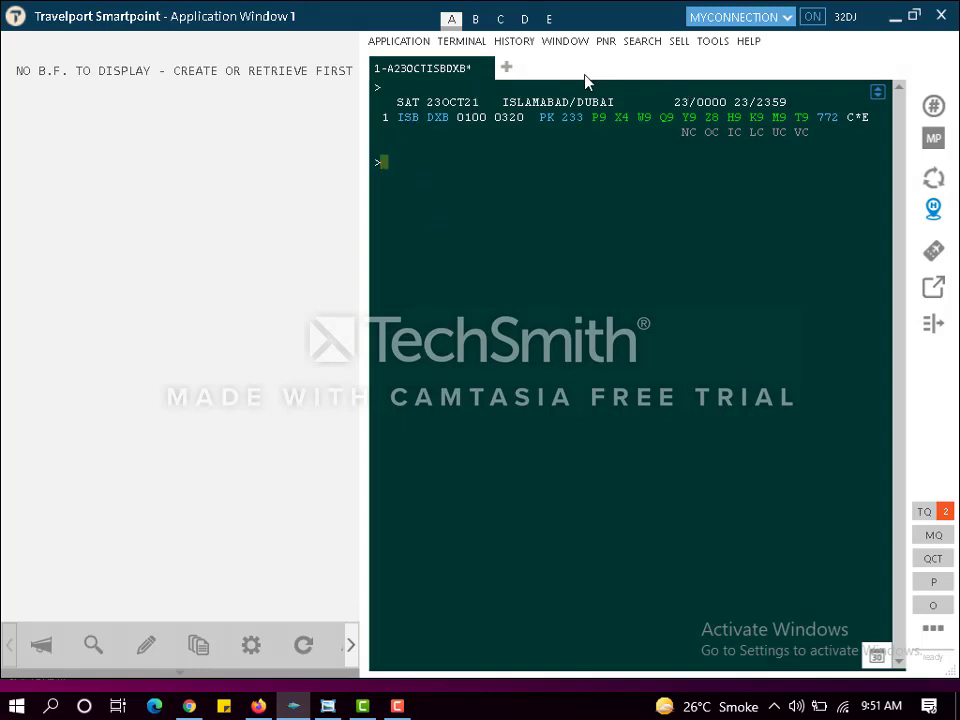
- Remove the airline filter from the last entry and request all-airline availability again with A23OCTISBDXB
left_click(444, 90)
key("alt+Up")
key("BackSpace")
key("BackSpace")
key("BackSpace")
left_click(389, 87)
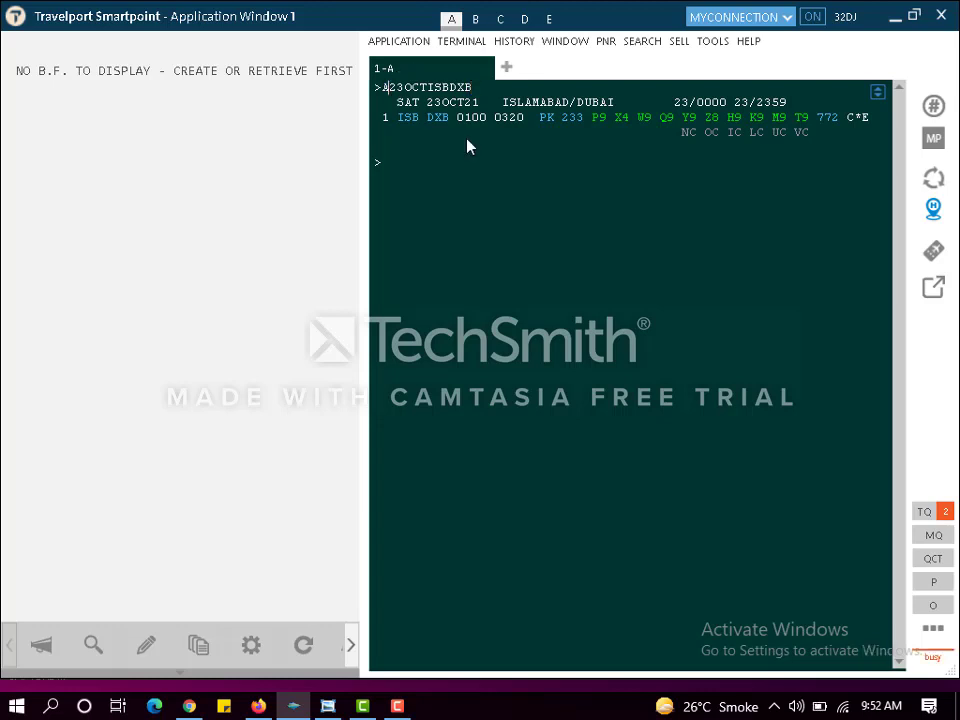
key("Return")
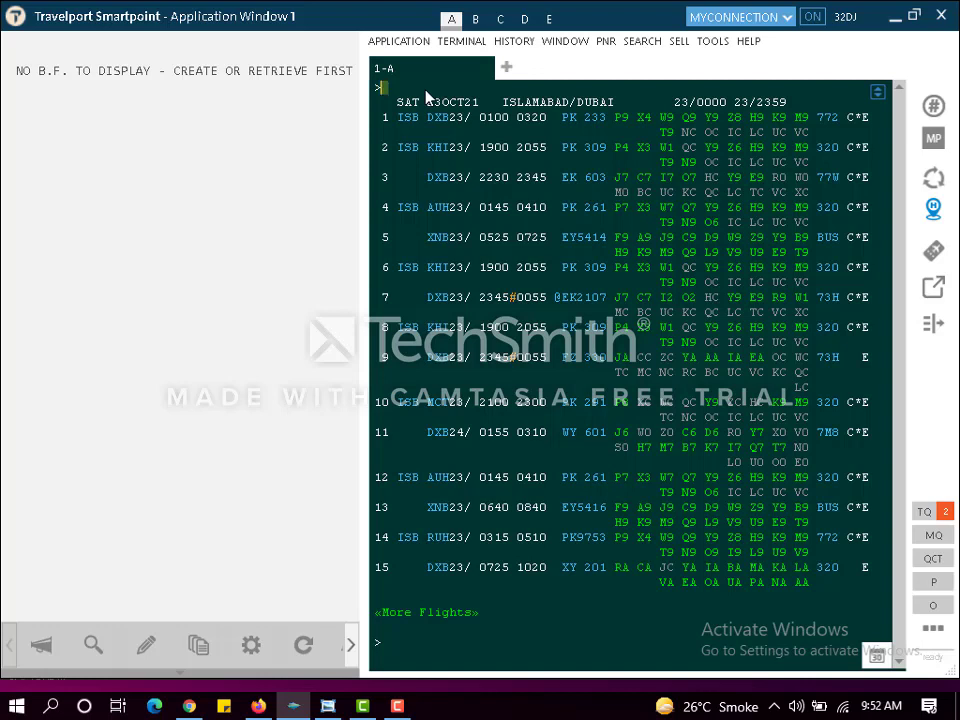
- Request only direct flights from Islamabad to Dubai on 23 October with the entry A23OCTISBDXB.D
type("A23OCTISBDXB*PK")
key("BackSpace")
key("BackSpace")
key("BackSpace")
type(".D")
key("Return")
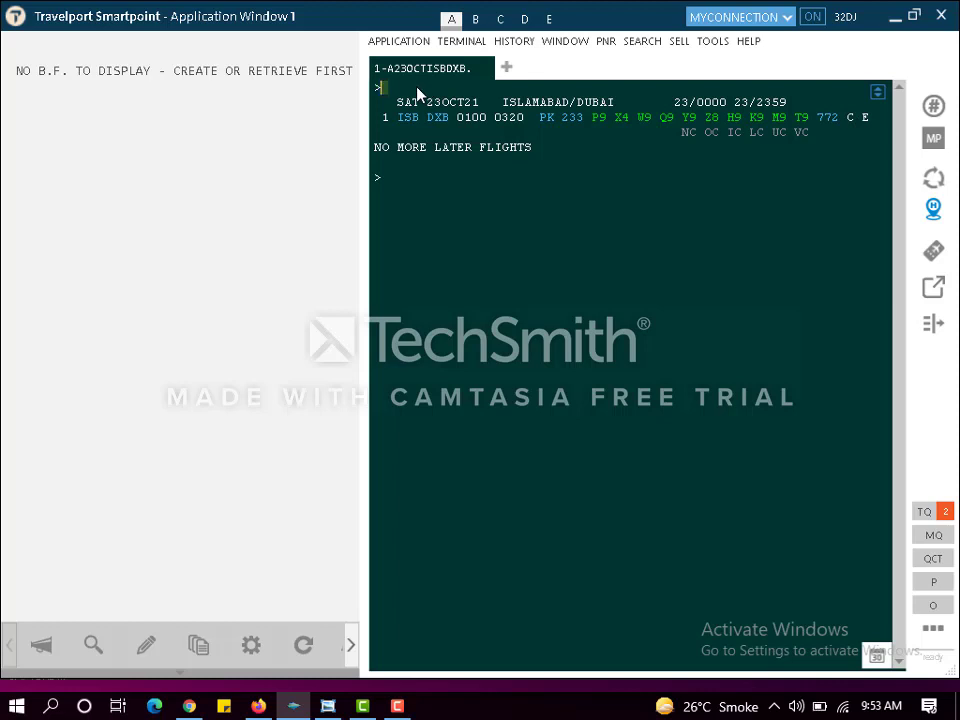
type("0")
type("2")
type("T")
key("BackSpace")
key("BackSpace")
key("BackSpace")
key("BackSpace")
- Recall the direct-flight entry, remove its .D suffix and display the full availability with A23OCTISBDXB
type(">")
key("alt+Up")
key("BackSpace")
key("BackSpace")
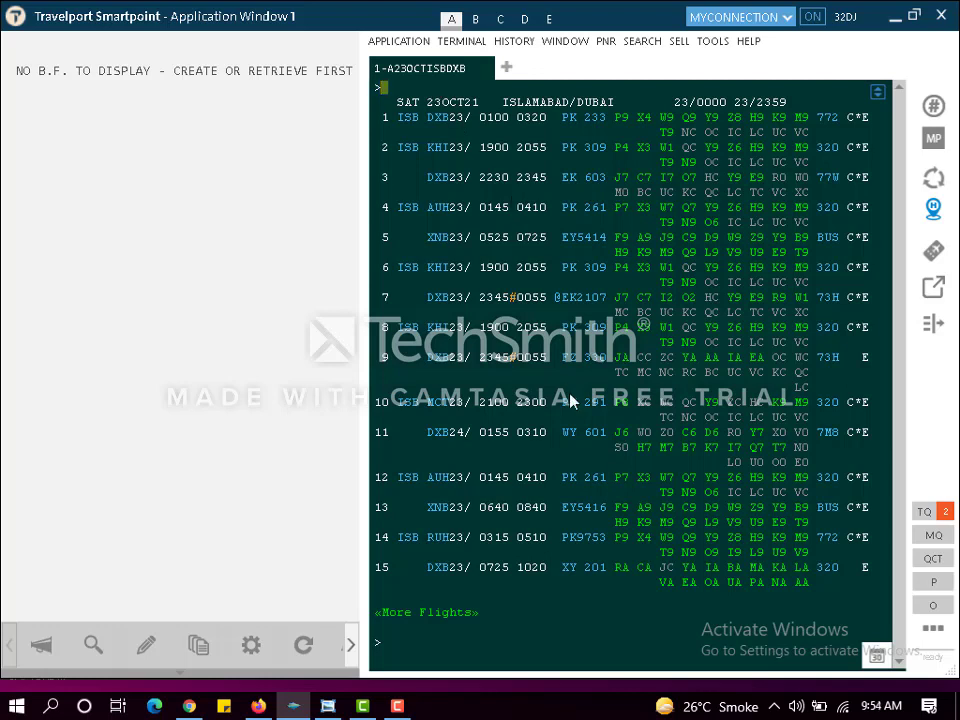
- Sell one seat in class T from availability line 1 with the entry 01T1, and display the booked segment's status meaning
type("01")
type("T")
type("1")
key("Return")
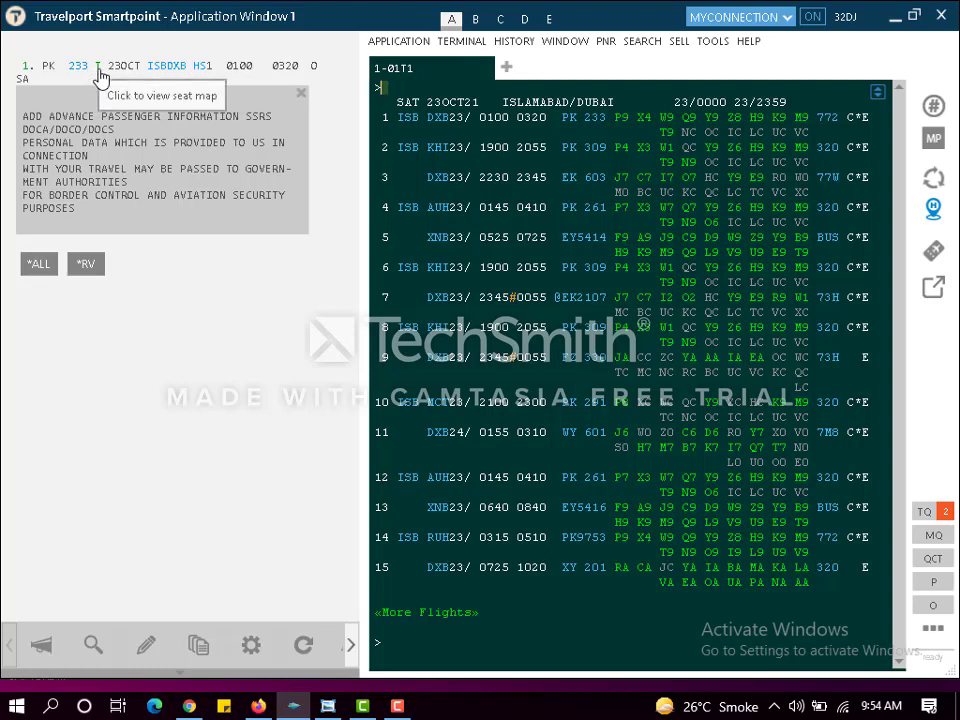
left_click(203, 66)
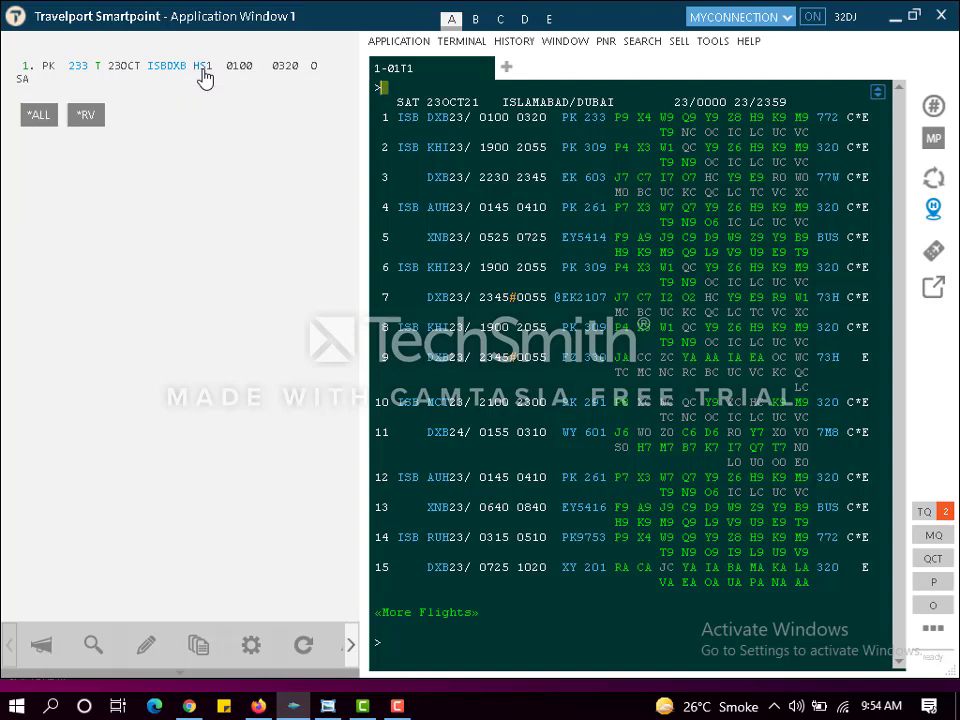
left_click(203, 68)
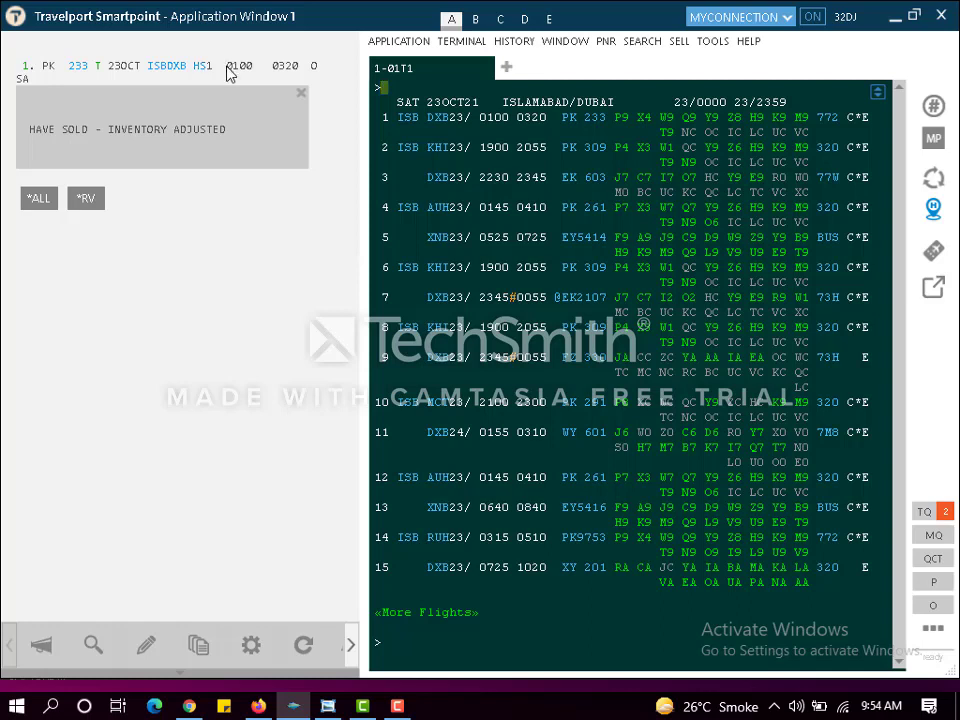
- Price the sold Islamabad to Dubai segment with the fare quote entry FQ
left_click_drag(226, 67, 302, 64)
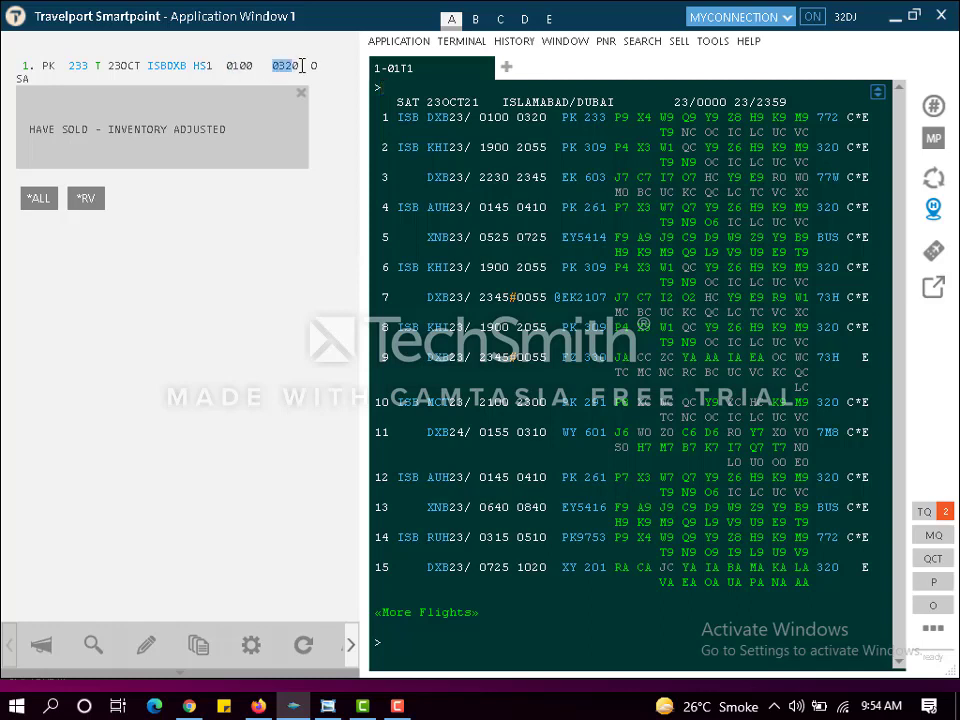
left_click(420, 93)
type("FQ")
key("Return")
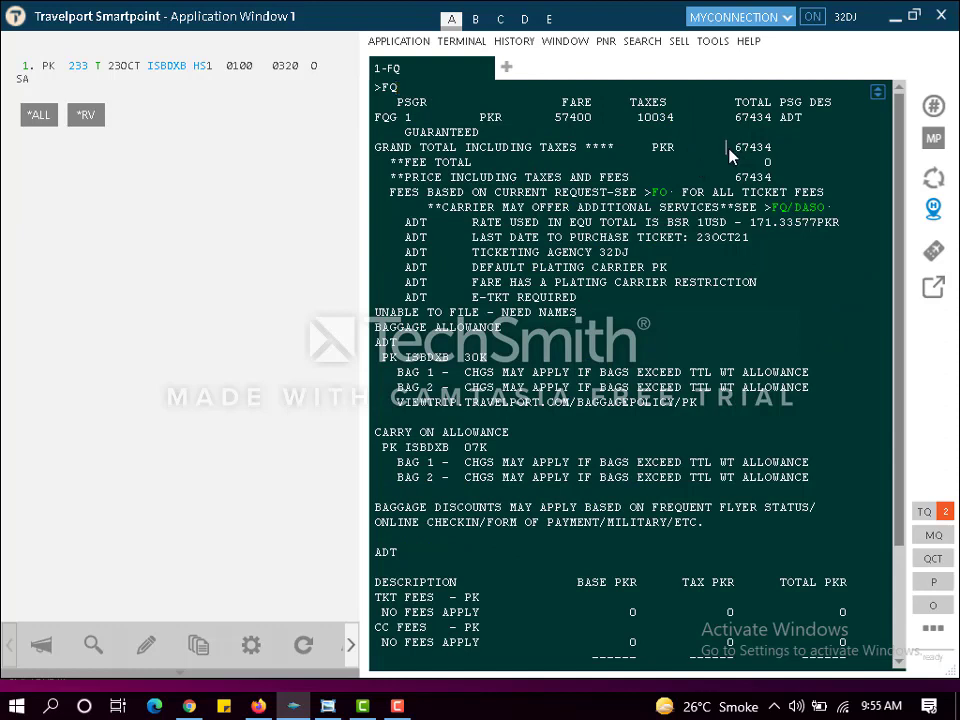
- Examine the fare quote's base fare, taxes, total, baggage allowance and ticket fees
left_click_drag(729, 155, 776, 155)
left_click(730, 165)
left_click_drag(728, 178, 800, 169)
left_click_drag(522, 117, 817, 125)
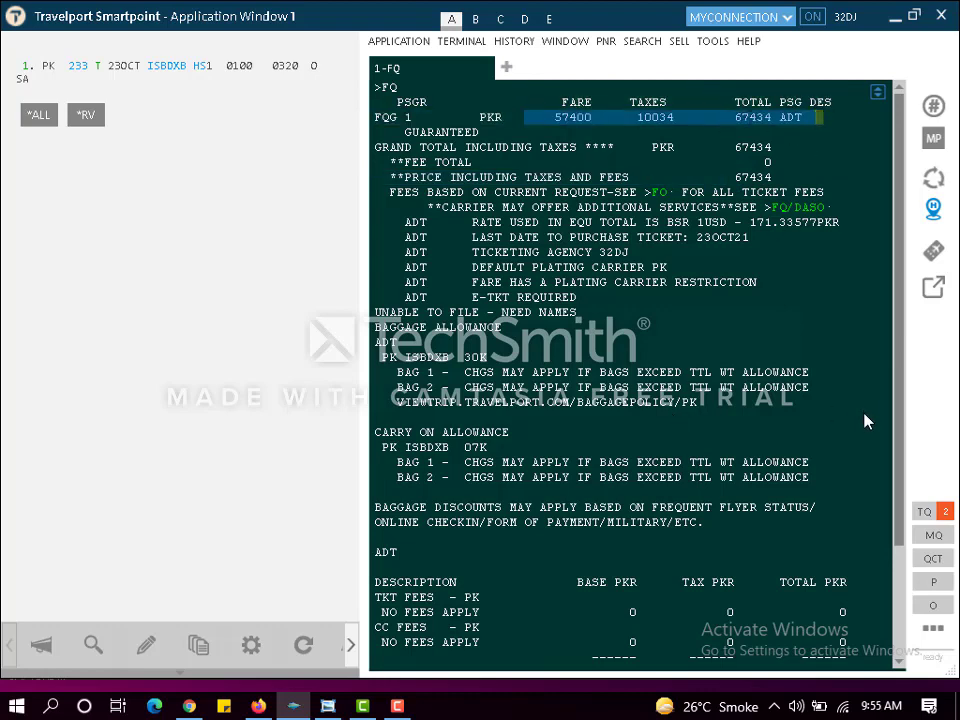
left_click_drag(876, 448, 906, 568)
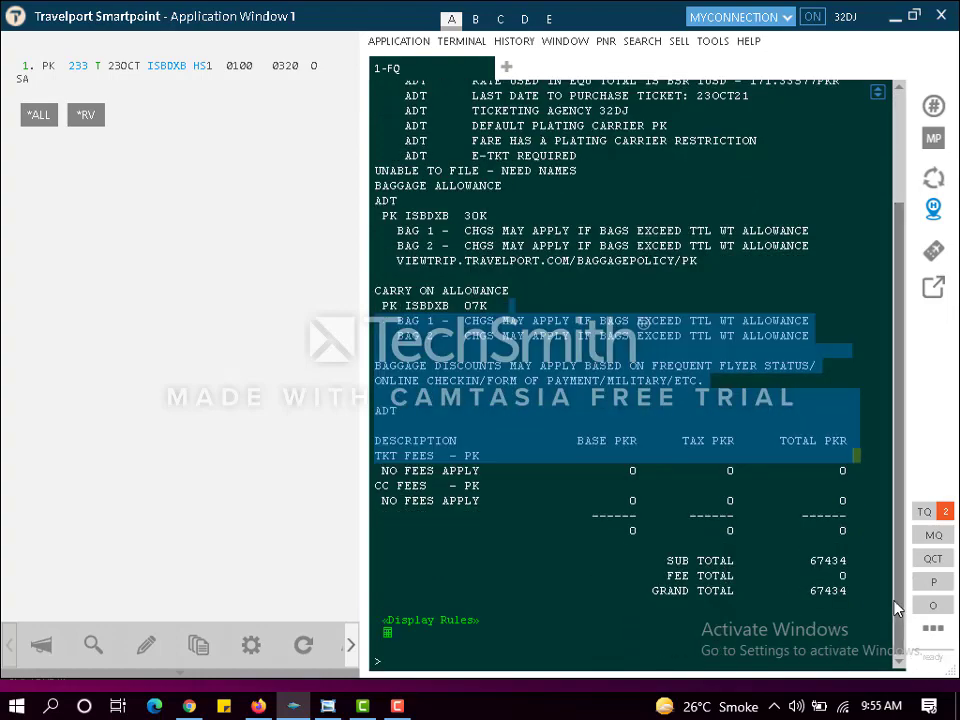
scroll(890, 460, "up", 2)
left_click_drag(889, 453, 885, 373)
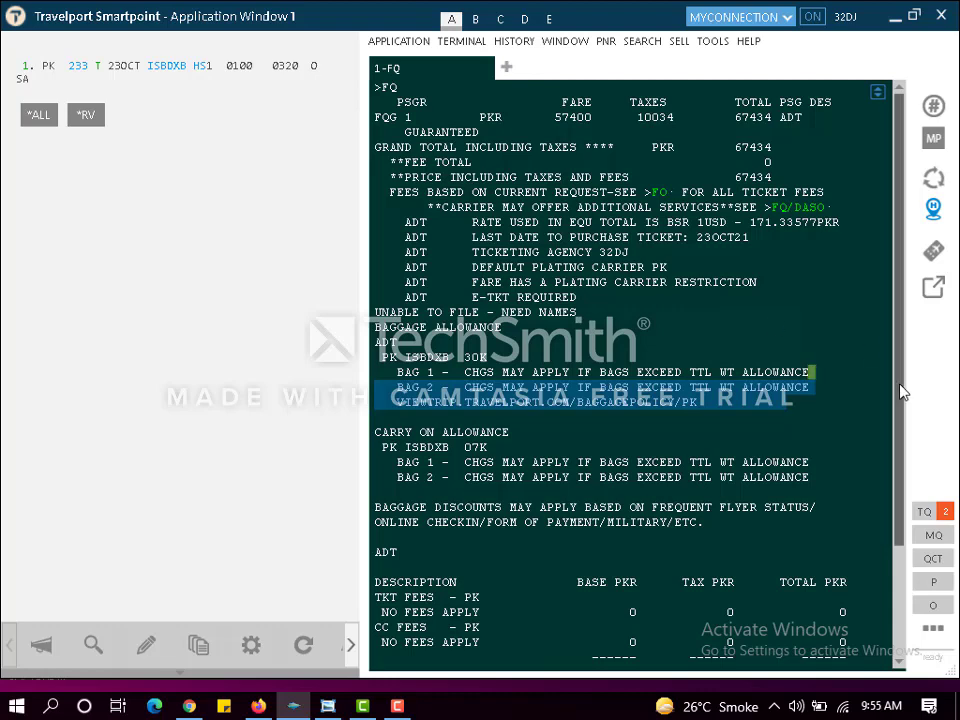
- Run the fare quote entry FQ again from the empty prompt and review the quote through to its grand total
scroll(698, 297, "down", 3)
left_click(450, 677)
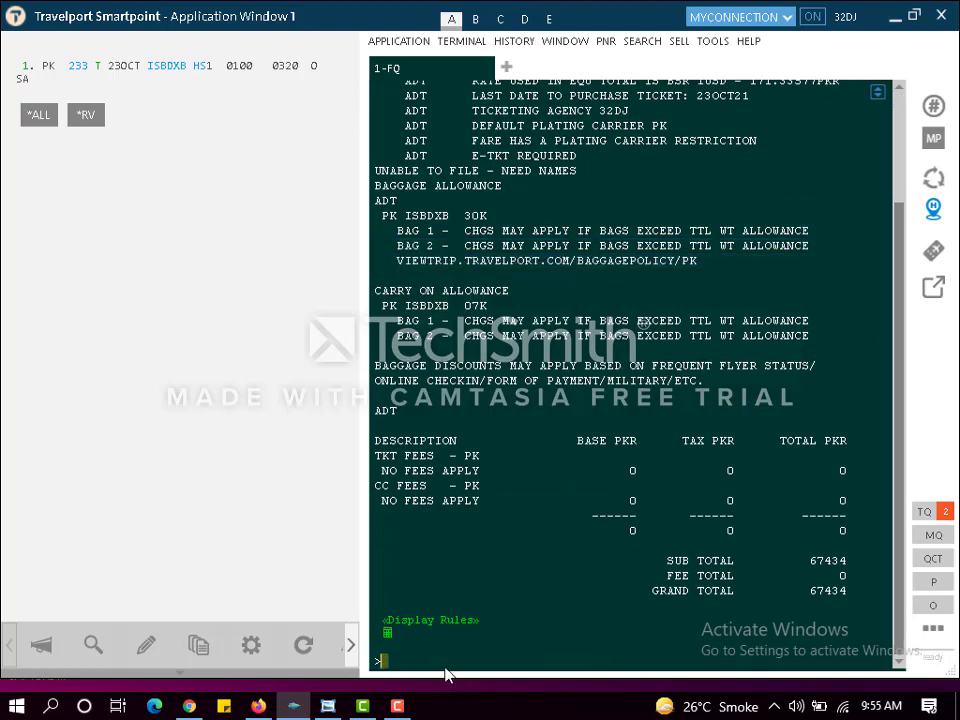
type("FQ")
key("Return")
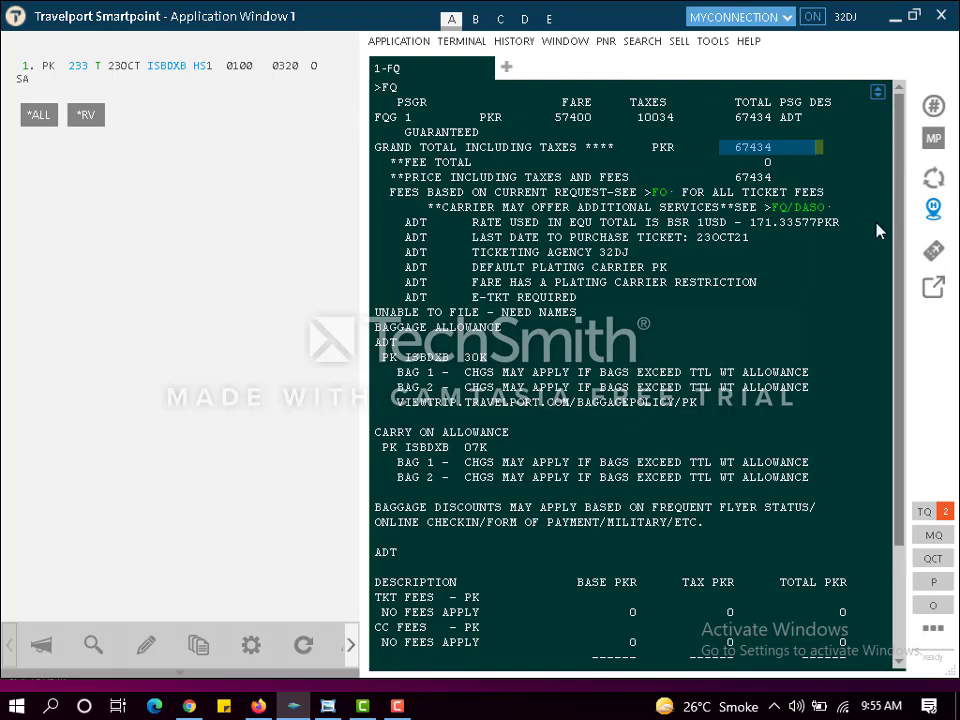
scroll(900, 460, "down", 3)
scroll(902, 467, "up", 3)
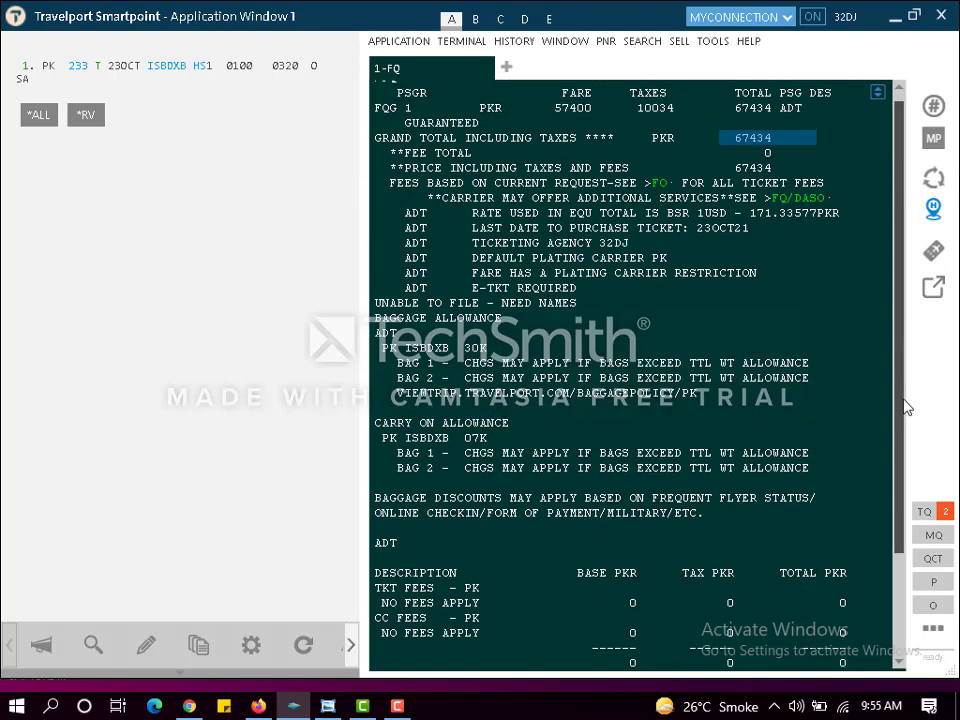
scroll(898, 529, "down", 3)
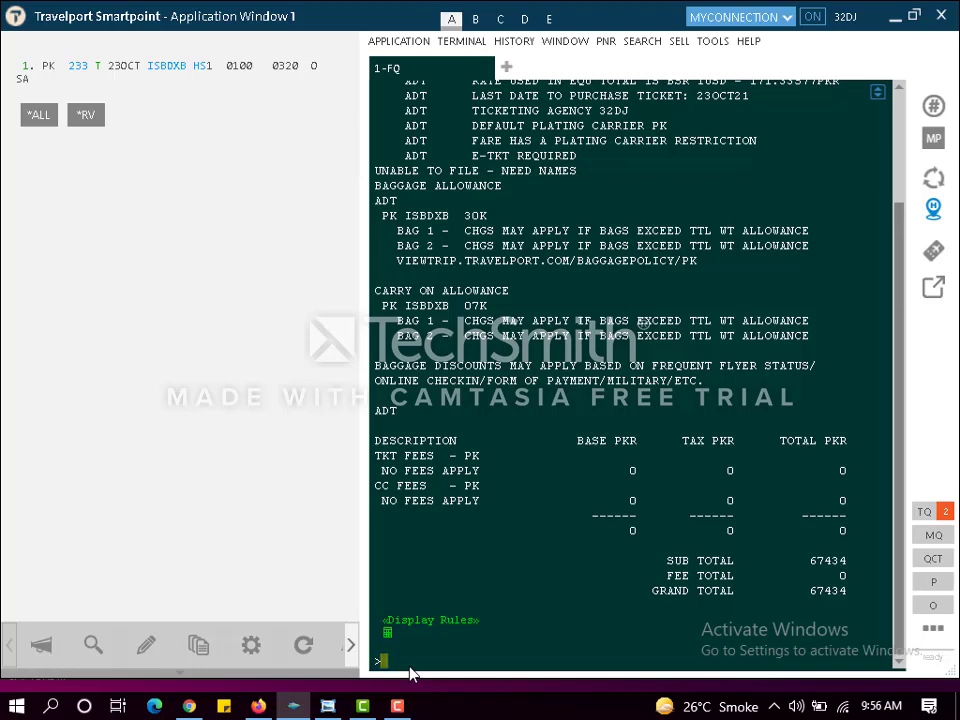
- Switch to Firefox to view the Travel Guide channel's uploaded videos on YouTube, and return to Travelport Smartpoint
left_click(258, 706)
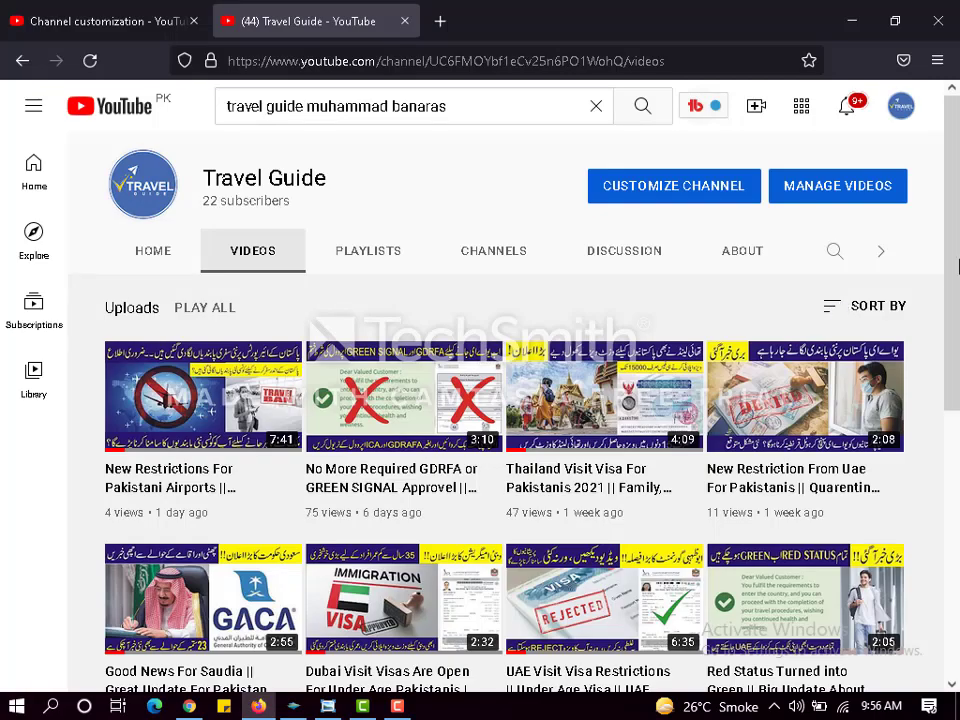
left_click_drag(957, 300, 957, 268)
left_click(849, 22)
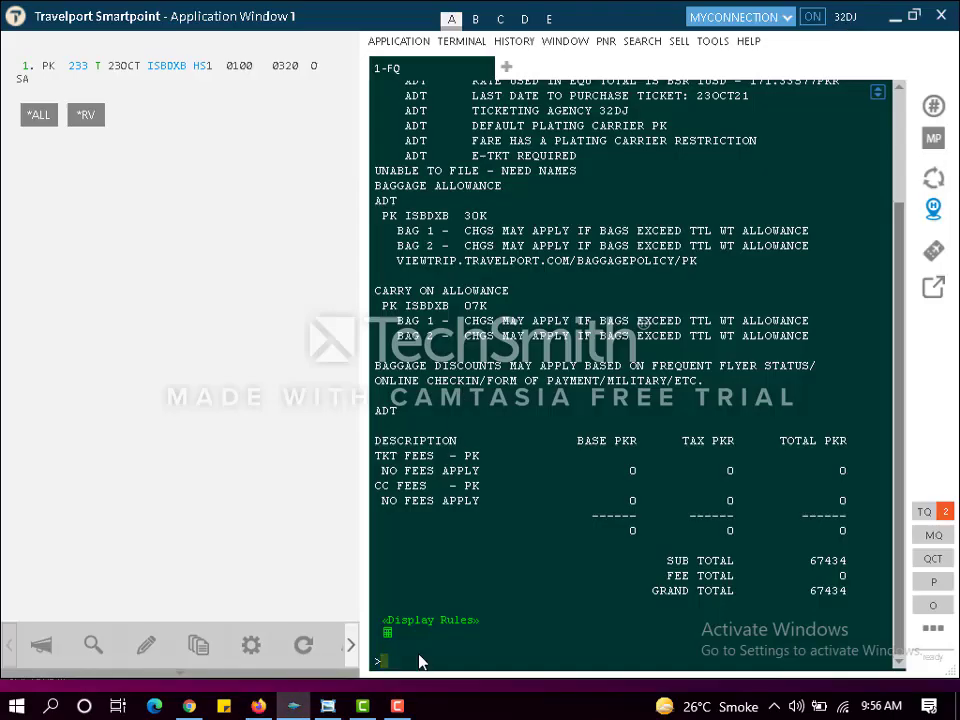